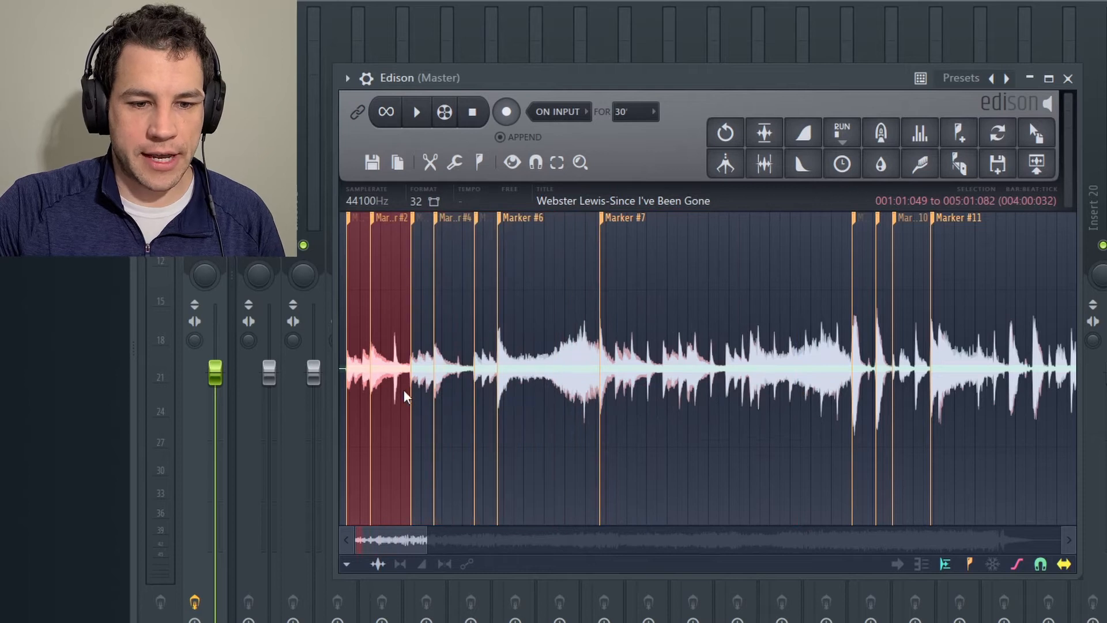
Play the sample section from Marker #1 to Marker #3 in Edison.
{"action": "scroll", "coordinate": [374, 423], "scroll_direction": "up", "scroll_amount": 5}
{"action": "left_click_drag", "start_coordinate": [365, 545], "coordinate": [362, 545]}
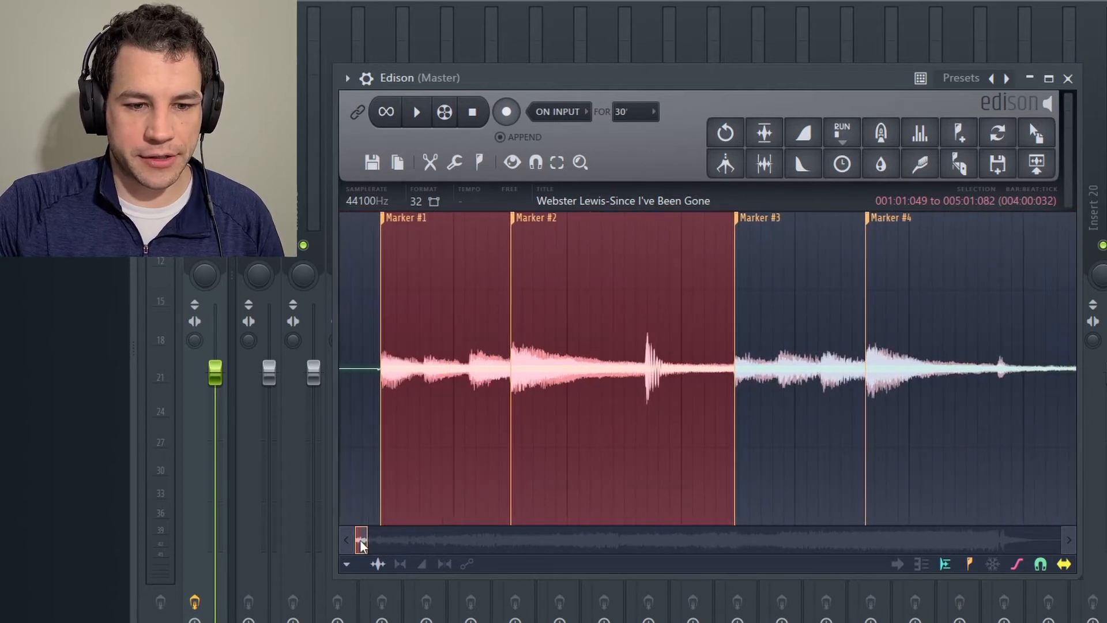
{"action": "key", "text": "space"}
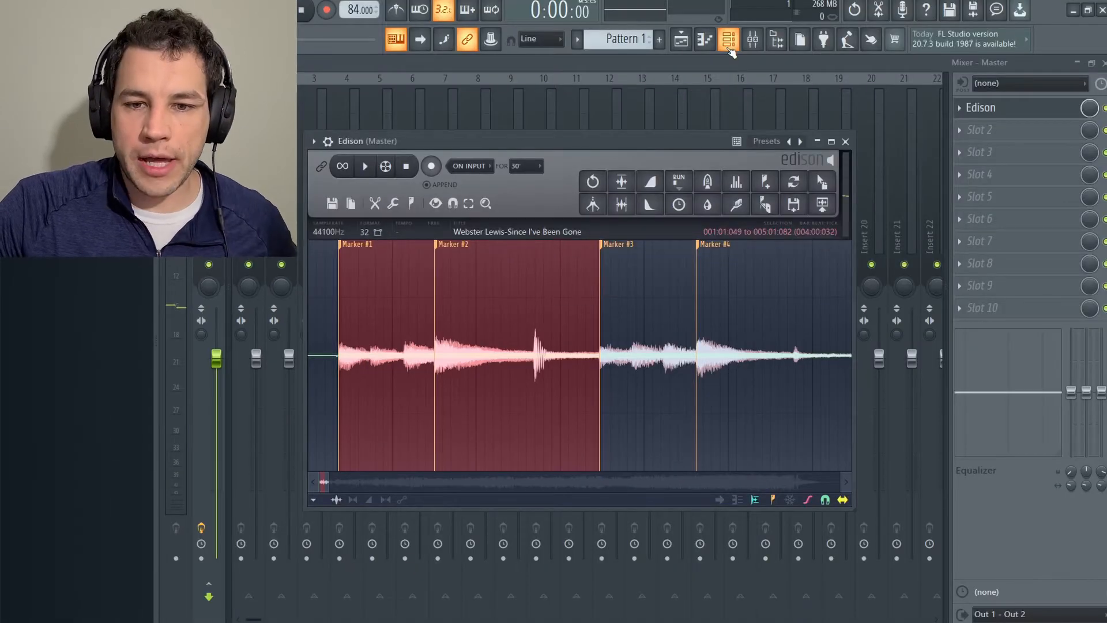
Add an FPC drum pad instrument and arrange its window so its pads and the Edison waveform are both accessible.
{"action": "left_click", "coordinate": [729, 48]}
{"action": "left_click", "coordinate": [363, 289]}
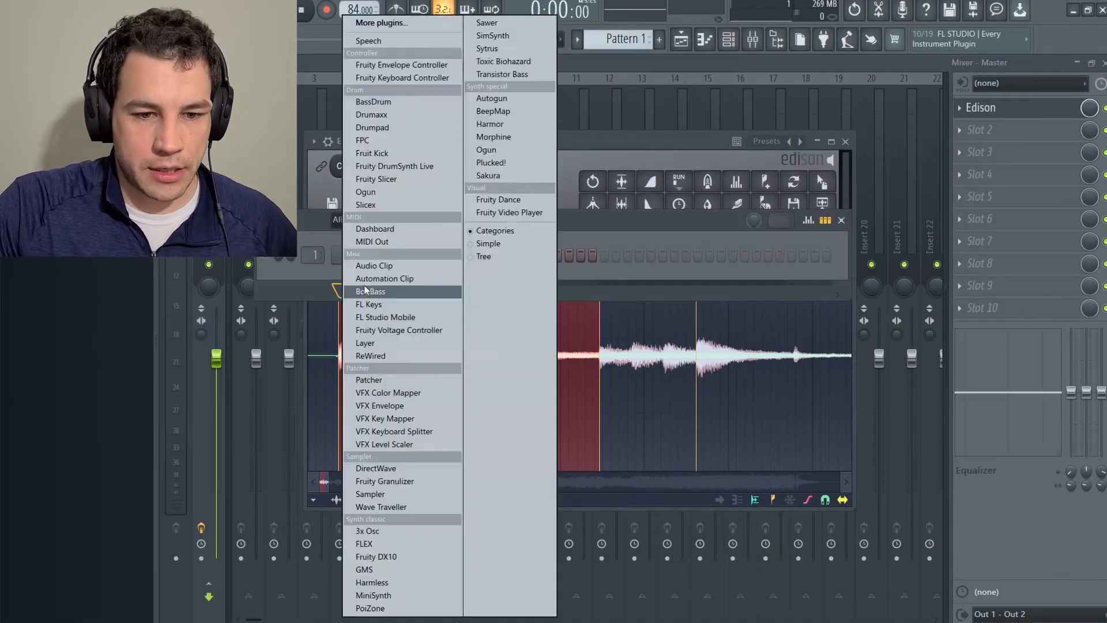
{"action": "left_click", "coordinate": [371, 139]}
{"action": "left_click_drag", "start_coordinate": [606, 173], "coordinate": [598, 342]}
{"action": "left_click_drag", "start_coordinate": [604, 151], "coordinate": [714, 113]}
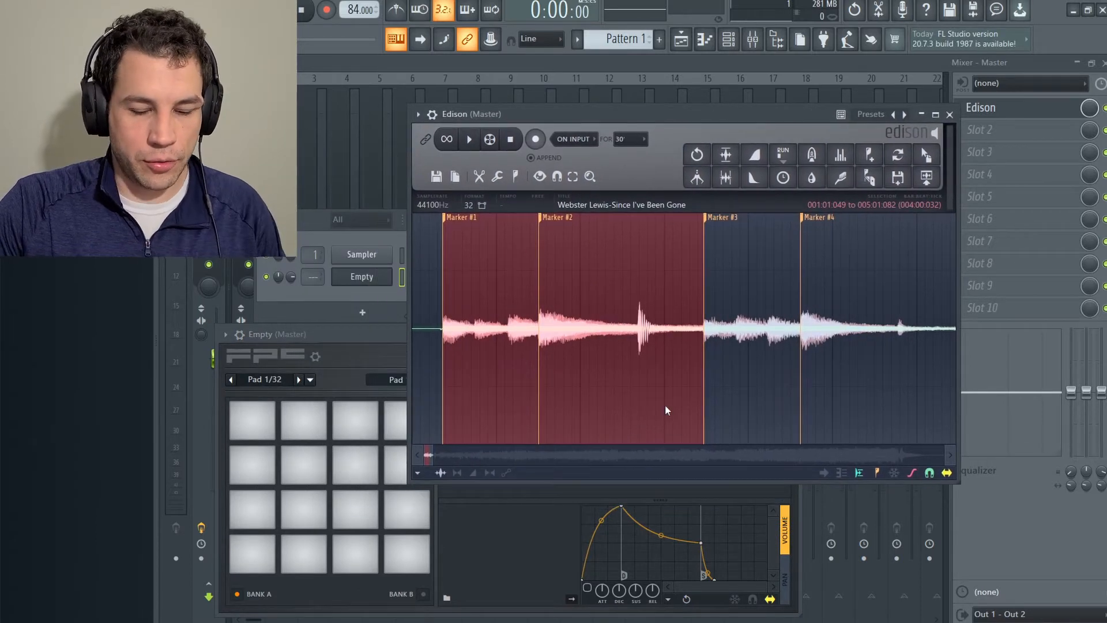
Preview the sample sections and load the slices ending at Marker #3, from Marker #1 and from Marker #2, onto FPC pads 1 and 2.
{"action": "key", "text": "space"}
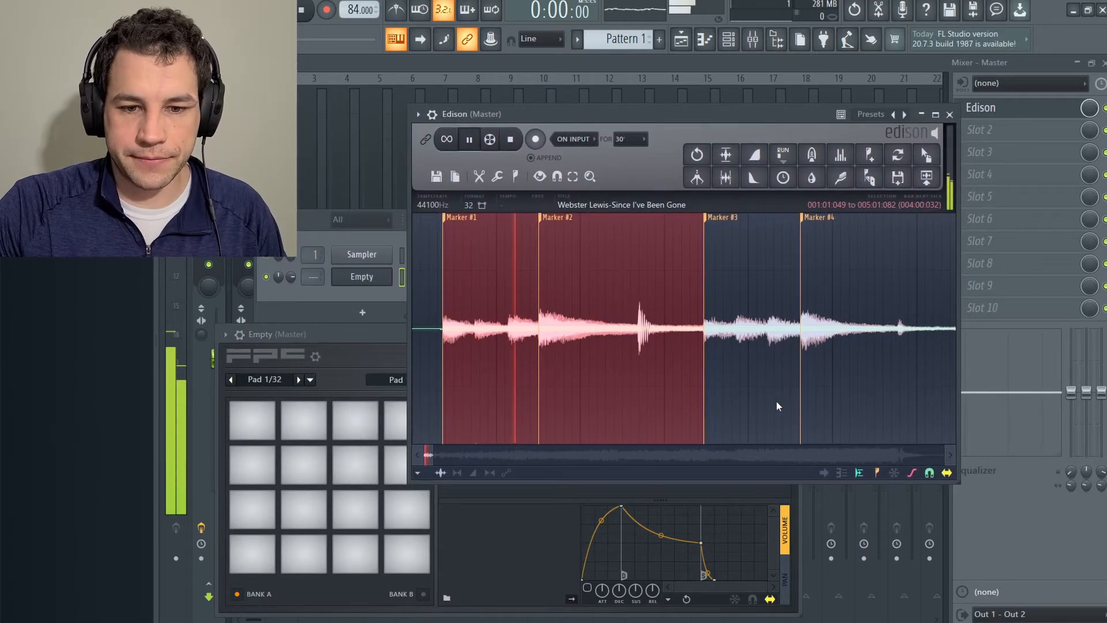
{"action": "left_click_drag", "start_coordinate": [927, 155], "coordinate": [257, 553]}
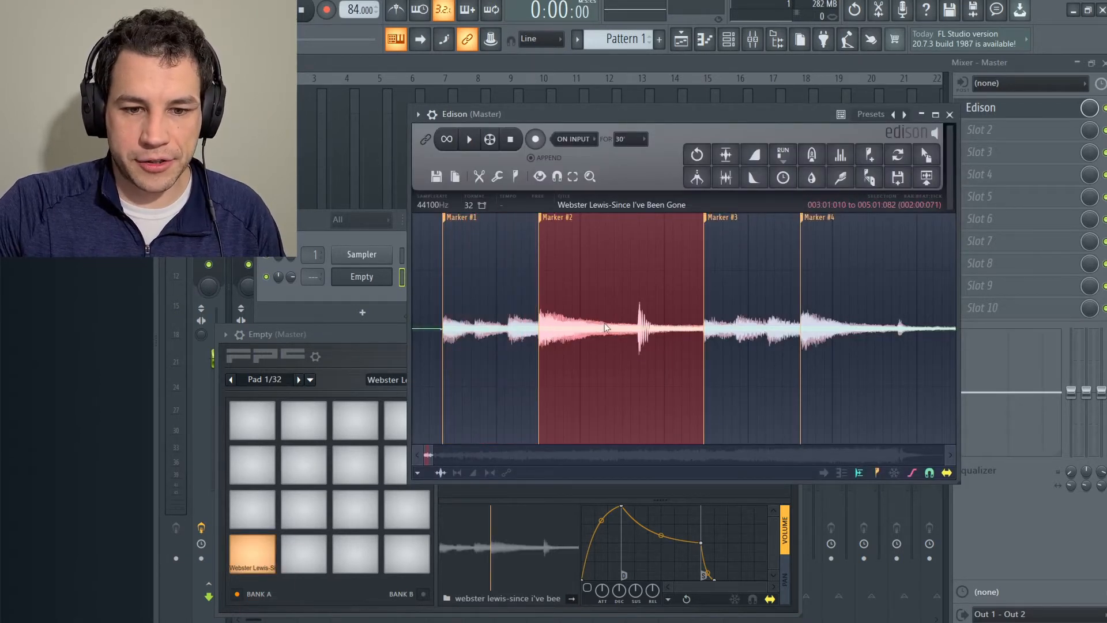
{"action": "key", "text": "space"}
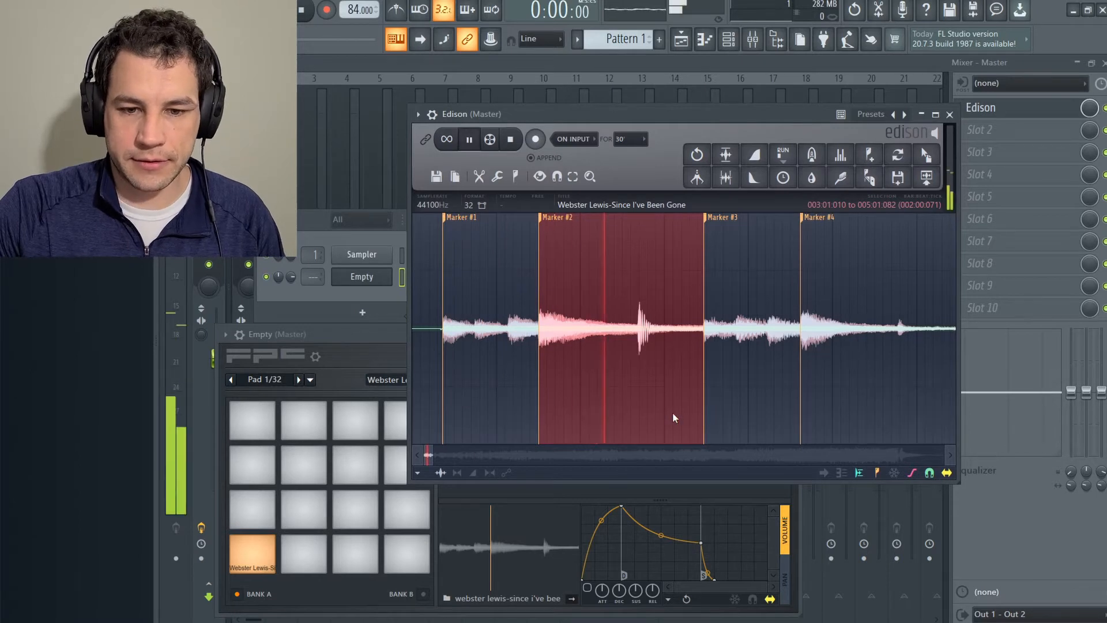
{"action": "left_click_drag", "start_coordinate": [673, 412], "coordinate": [307, 543]}
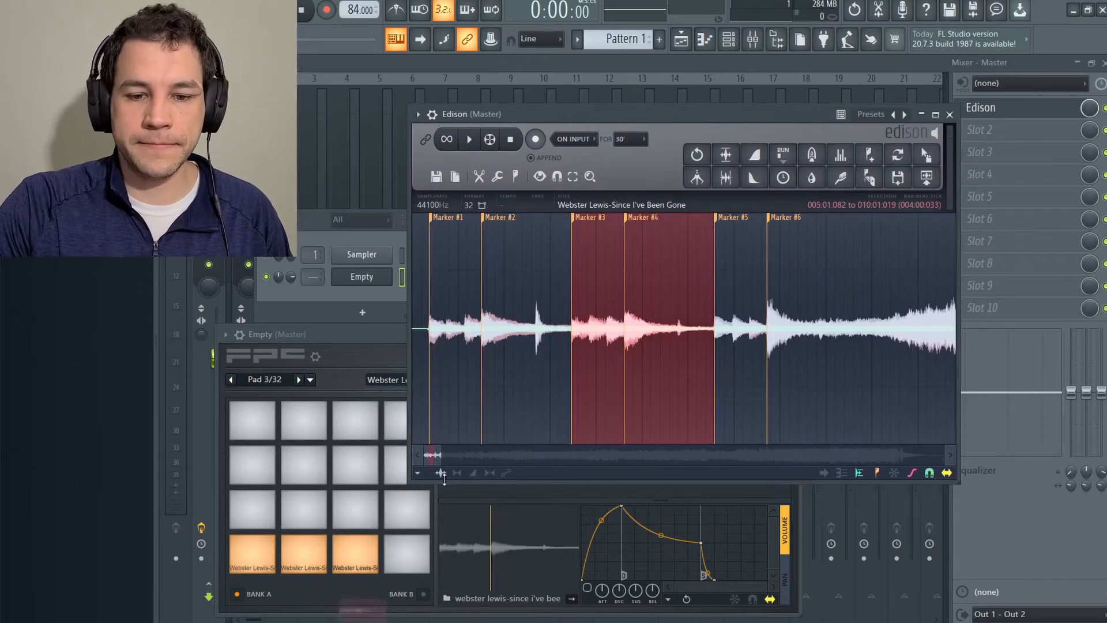
Load the sample slice from Marker #5 to Marker #7 onto FPC pad 5.
{"action": "mouse_move", "coordinate": [824, 473]}
{"action": "left_mouse_down"}
{"action": "mouse_move", "coordinate": [580, 514]}
{"action": "mouse_move", "coordinate": [252, 509]}
{"action": "left_mouse_up"}
{"action": "left_click_drag", "start_coordinate": [532, 370], "coordinate": [645, 371]}
{"action": "left_click_drag", "start_coordinate": [927, 154], "coordinate": [252, 512]}
{"action": "left_click", "coordinate": [252, 513]}
Load the Marker #6 to Marker #7 slice onto FPC pad 6 and the next slice onto pad 7.
{"action": "left_click_drag", "start_coordinate": [532, 389], "coordinate": [555, 388]}
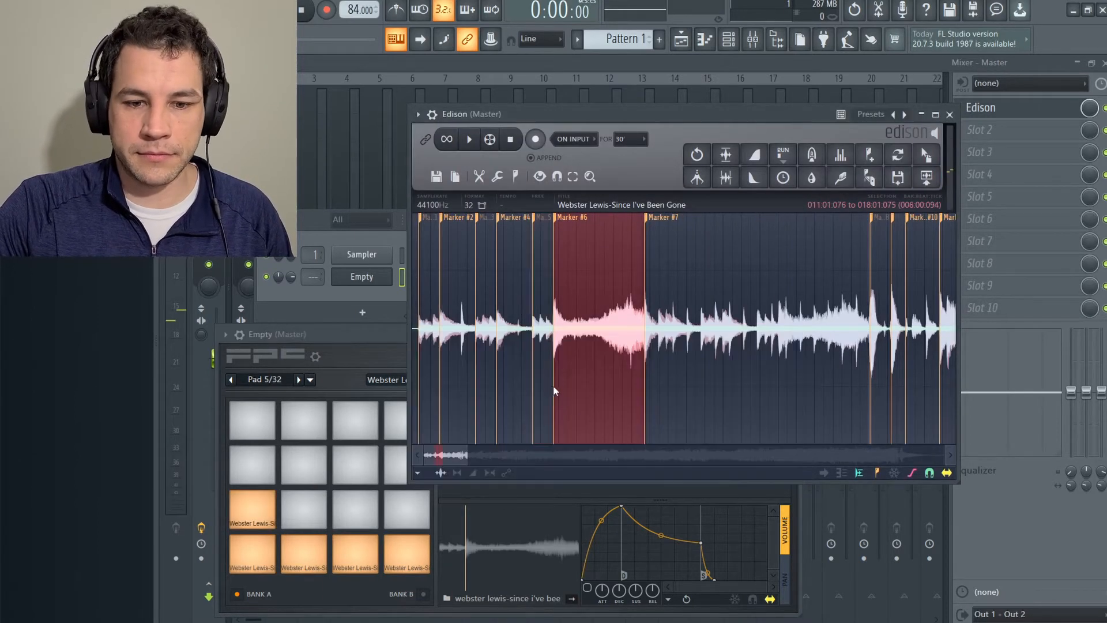
{"action": "left_click_drag", "start_coordinate": [927, 154], "coordinate": [304, 510]}
{"action": "scroll", "coordinate": [692, 404], "scroll_direction": "down", "scroll_amount": 2}
{"action": "left_click_drag", "start_coordinate": [714, 423], "coordinate": [692, 423]}
{"action": "left_click_drag", "start_coordinate": [927, 154], "coordinate": [355, 510]}
{"action": "double_click", "coordinate": [711, 391]}
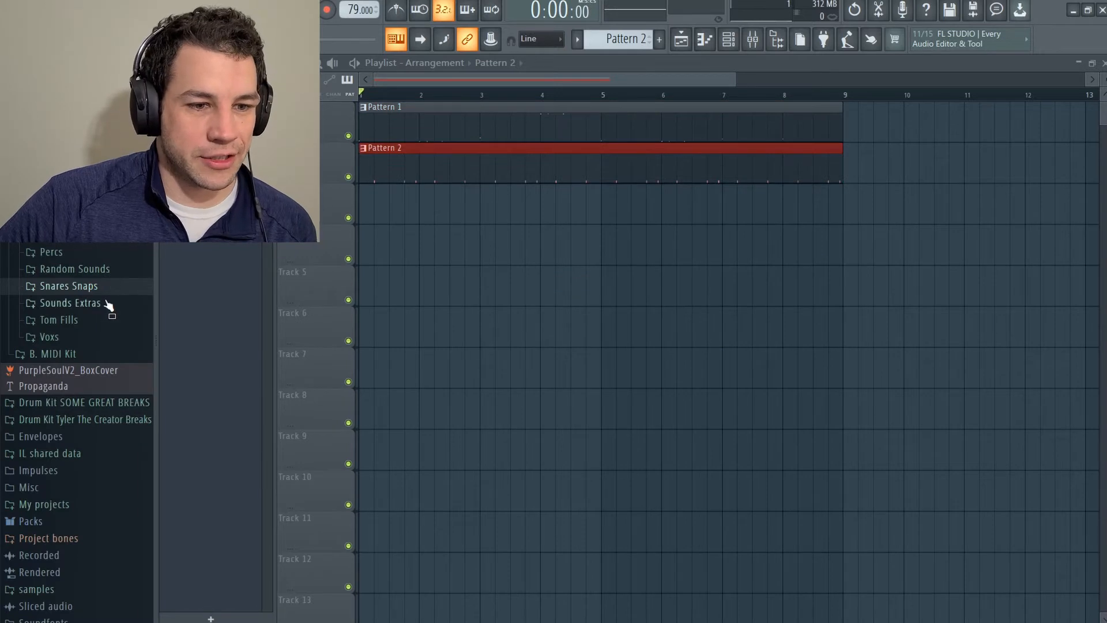
Audition the PS2 hats in the Hats folder and program PS2_Hat (41) on steps 1, 5 and 13 of Pattern 5.
{"action": "scroll", "coordinate": [107, 305], "scroll_direction": "up", "scroll_amount": 10}
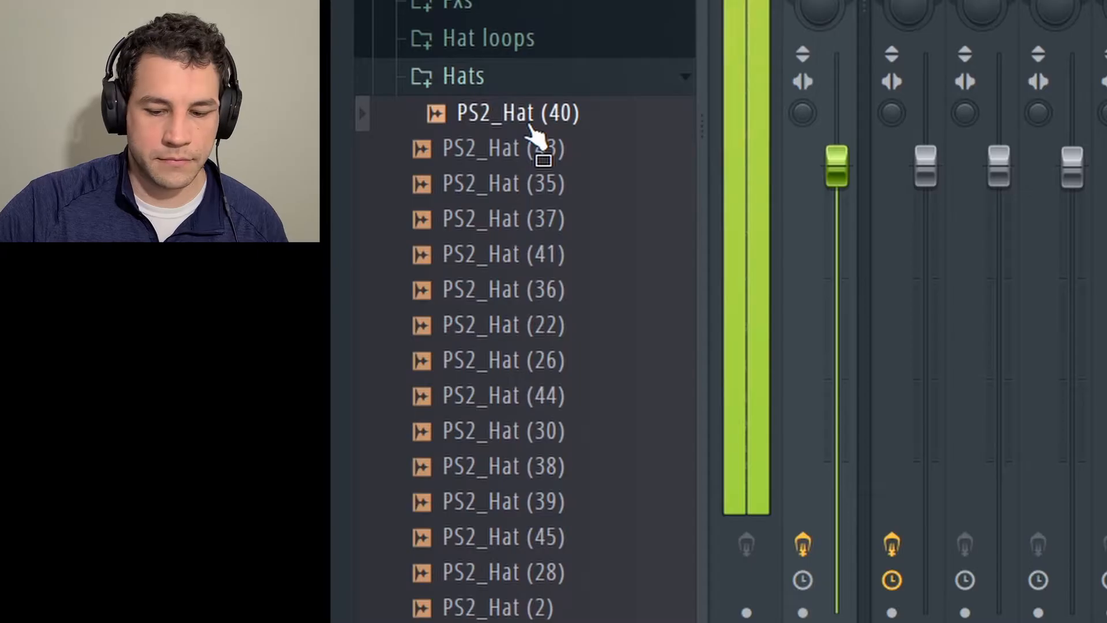
{"action": "key", "text": "Down"}
{"action": "key", "text": "Down"}
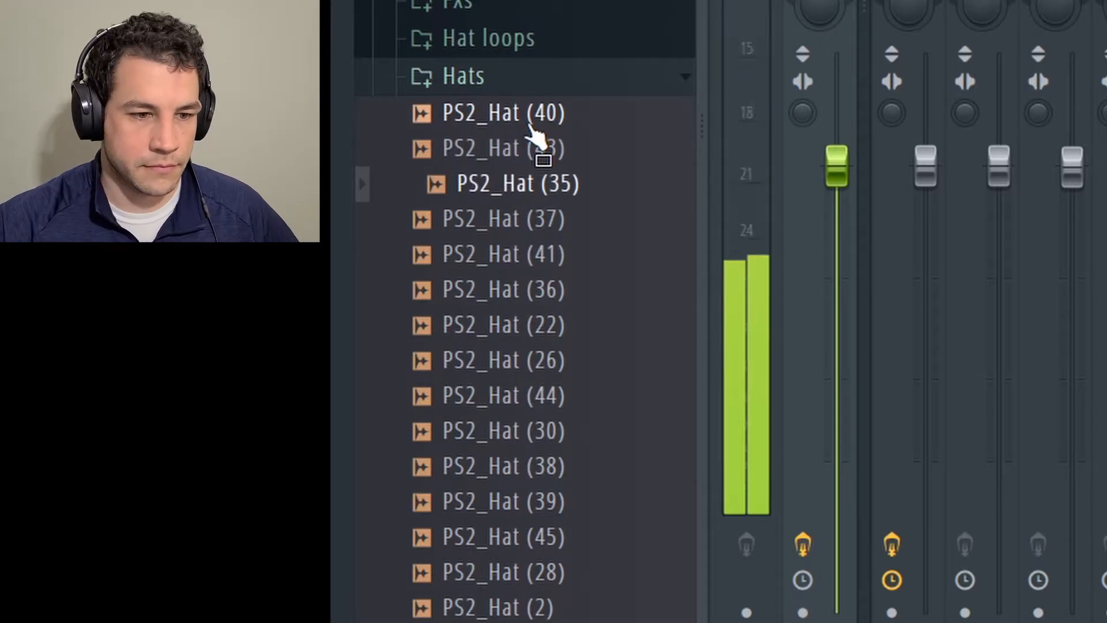
{"action": "key", "text": "Down"}
{"action": "key", "text": "Up"}
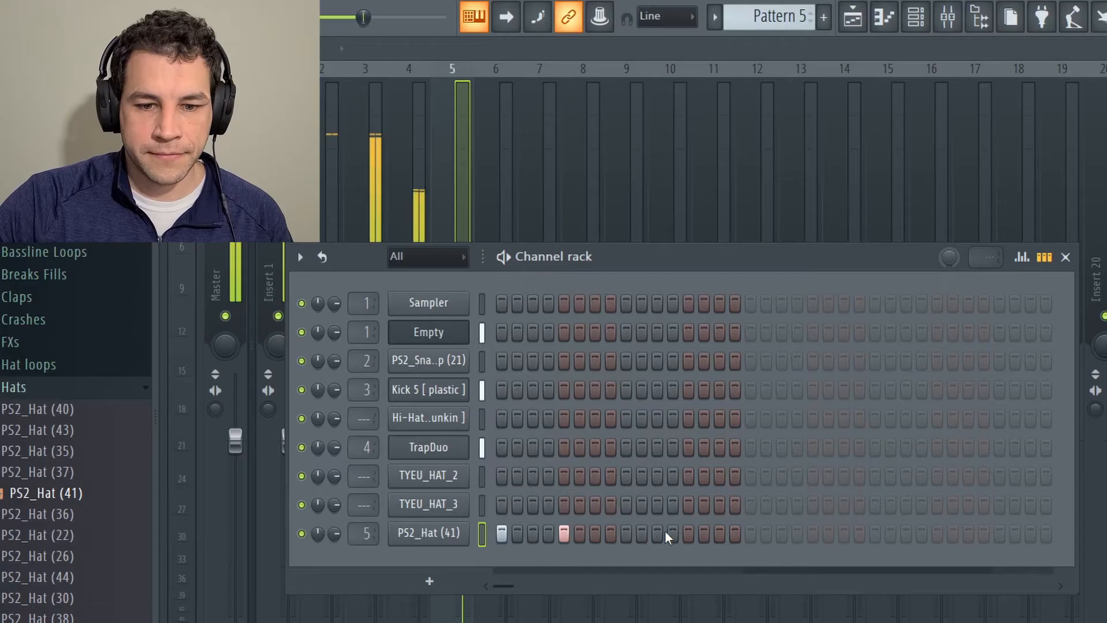
{"action": "left_click", "coordinate": [688, 534]}
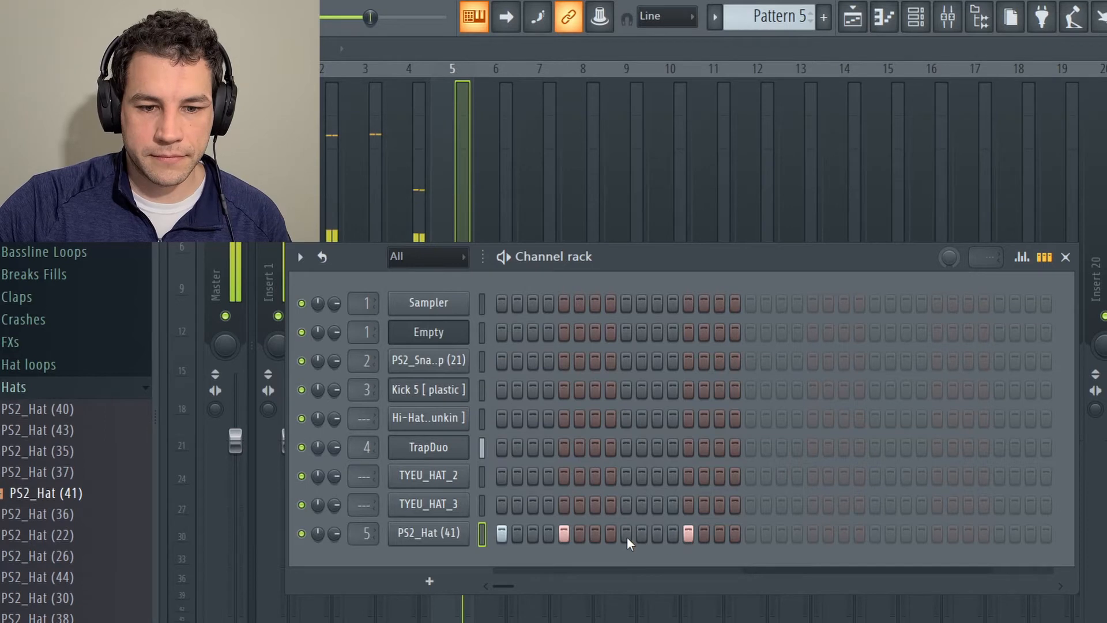
Fill Track 5 of the playlist with Pattern 5 clips across bars 1 to 8.
{"action": "left_click", "coordinate": [868, 24]}
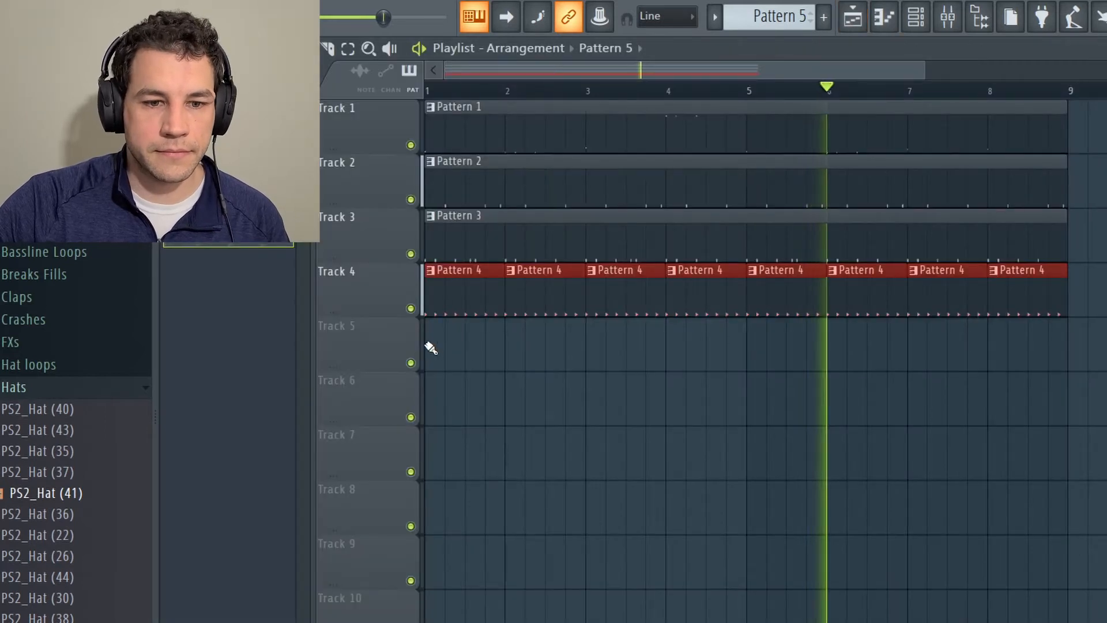
{"action": "left_click_drag", "start_coordinate": [427, 346], "coordinate": [1071, 361]}
{"action": "right_click", "coordinate": [1084, 350]}
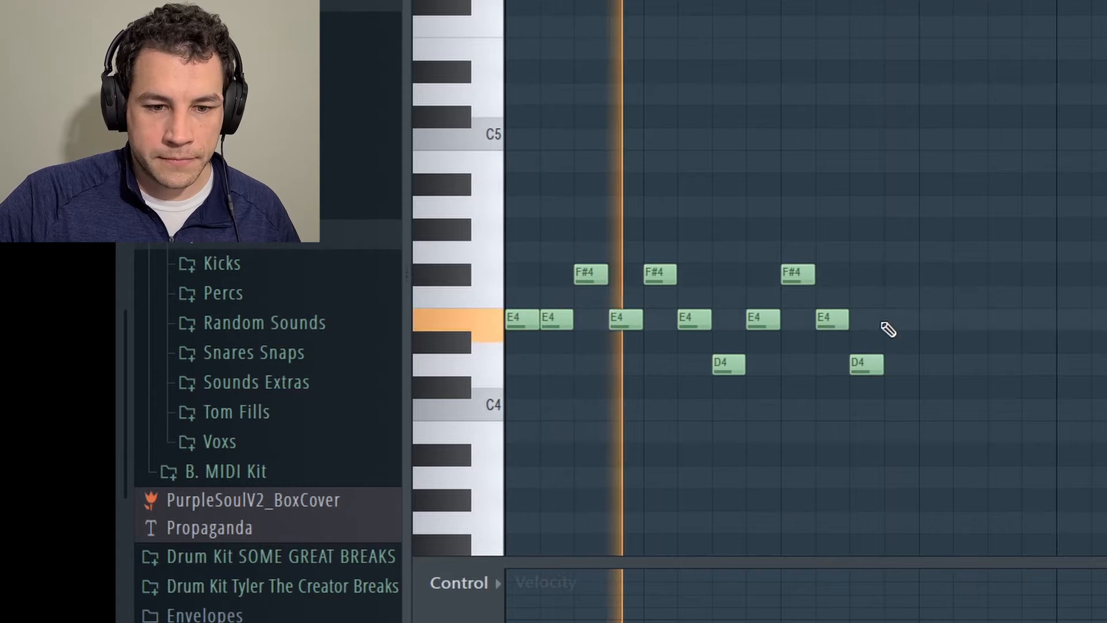
Extend the melody in the piano roll with consecutive E4, F#4, E4 and D4 notes.
{"action": "left_click", "coordinate": [891, 319]}
{"action": "left_click", "coordinate": [929, 275]}
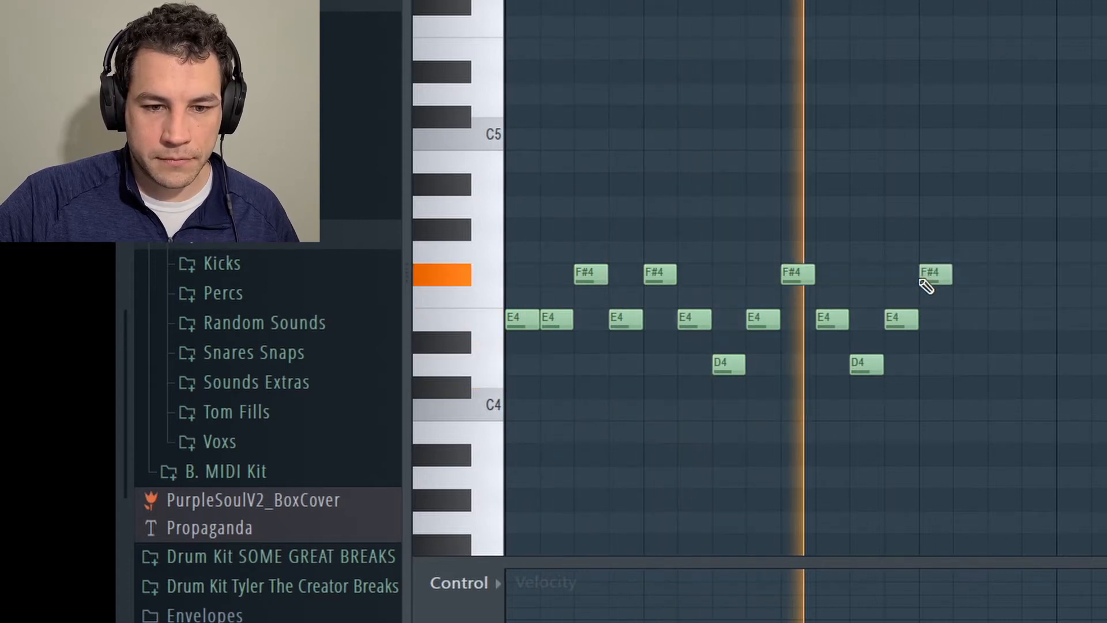
{"action": "left_click", "coordinate": [964, 365]}
{"action": "right_click", "coordinate": [965, 366]}
{"action": "left_click", "coordinate": [966, 325]}
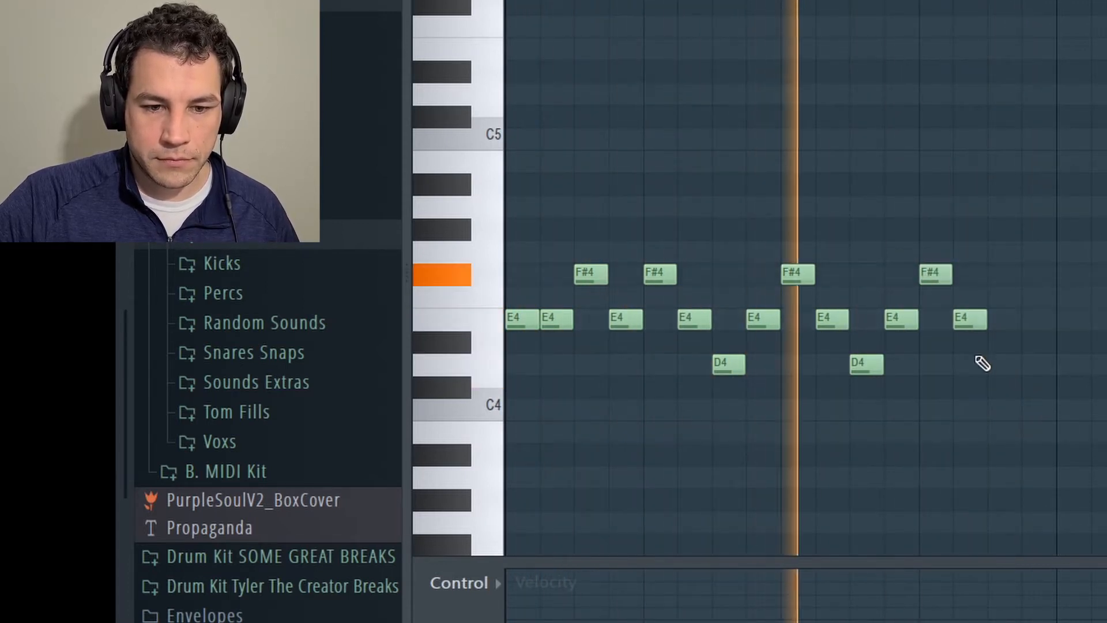
{"action": "left_click", "coordinate": [993, 363]}
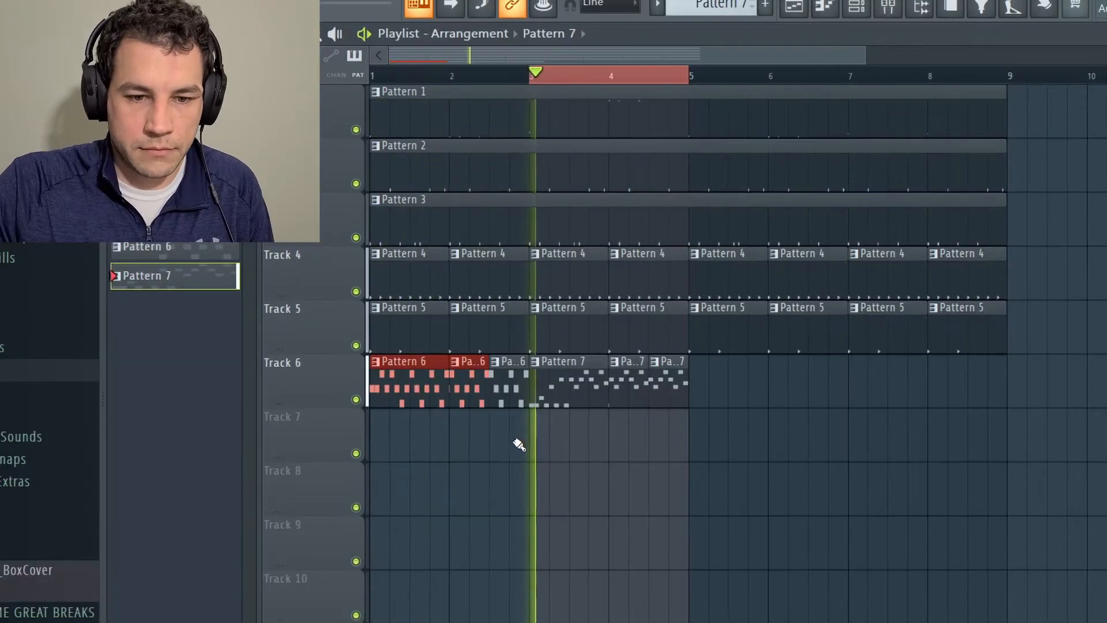
Repeat the Pattern 6 clips on Track 6 over bars 5 and 6, and clear the playlist's time selection.
{"action": "left_click_drag", "start_coordinate": [519, 445], "coordinate": [722, 404]}
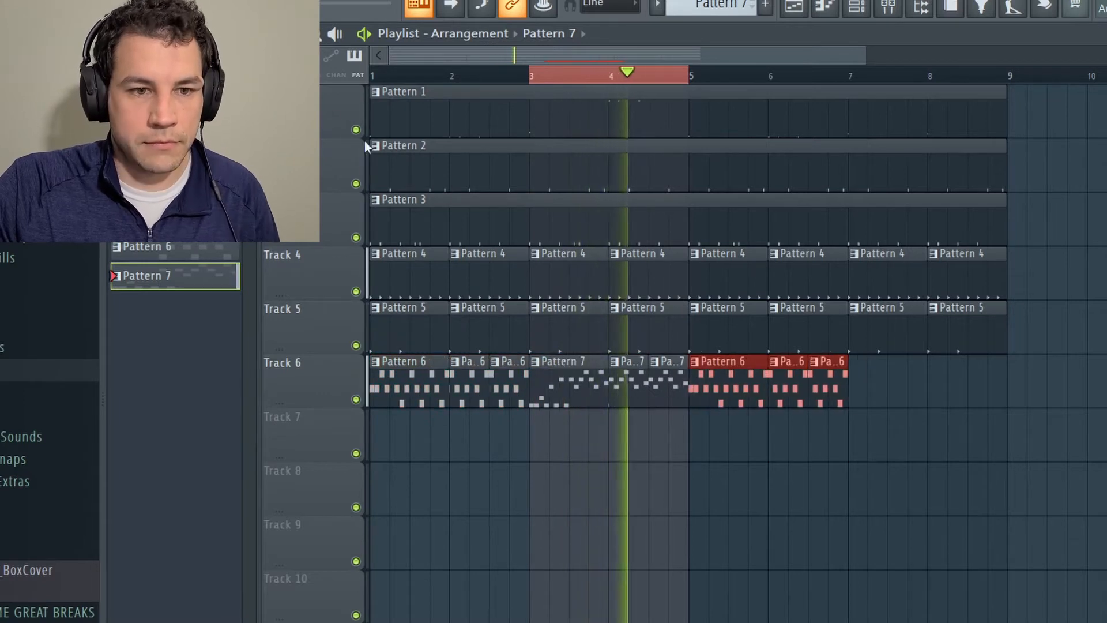
{"action": "left_click", "coordinate": [574, 88]}
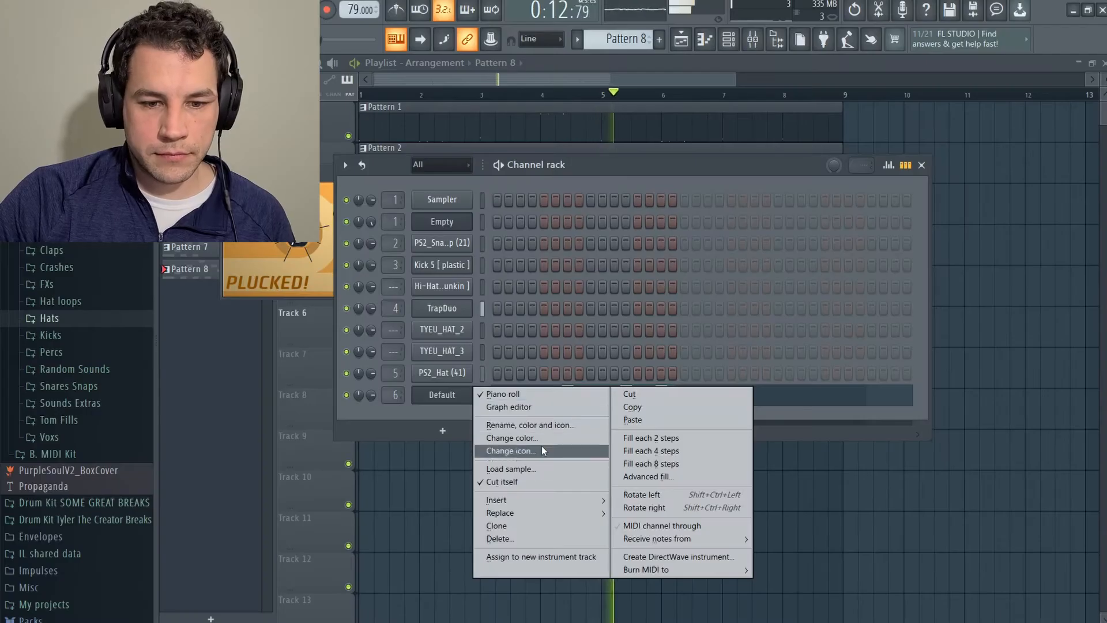
Replace the Plucked! melody instrument with SimSynth and audition its presets, including BrassRaspy, BrassX and BreathySortaBassThing.
{"action": "mouse_move", "coordinate": [531, 507]}
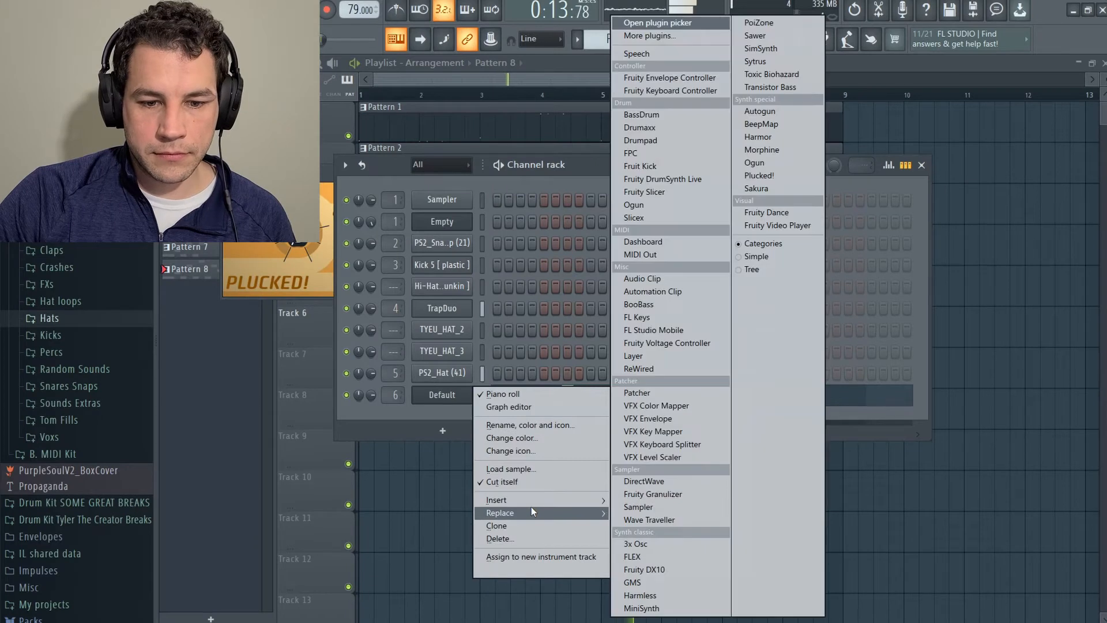
{"action": "left_click", "coordinate": [761, 48]}
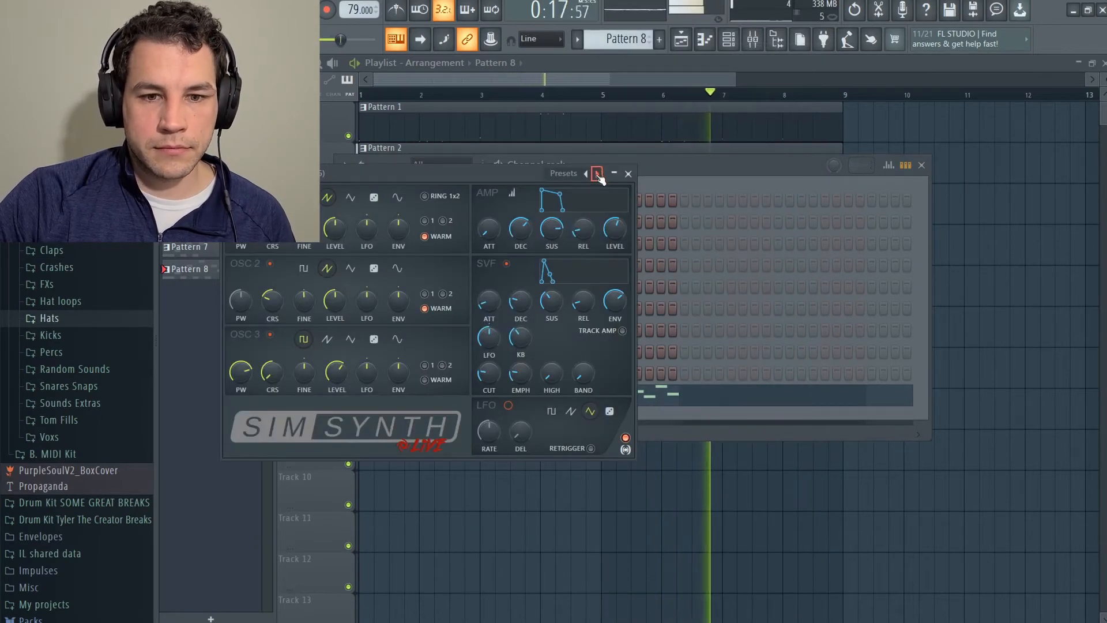
{"action": "left_click", "coordinate": [598, 173]}
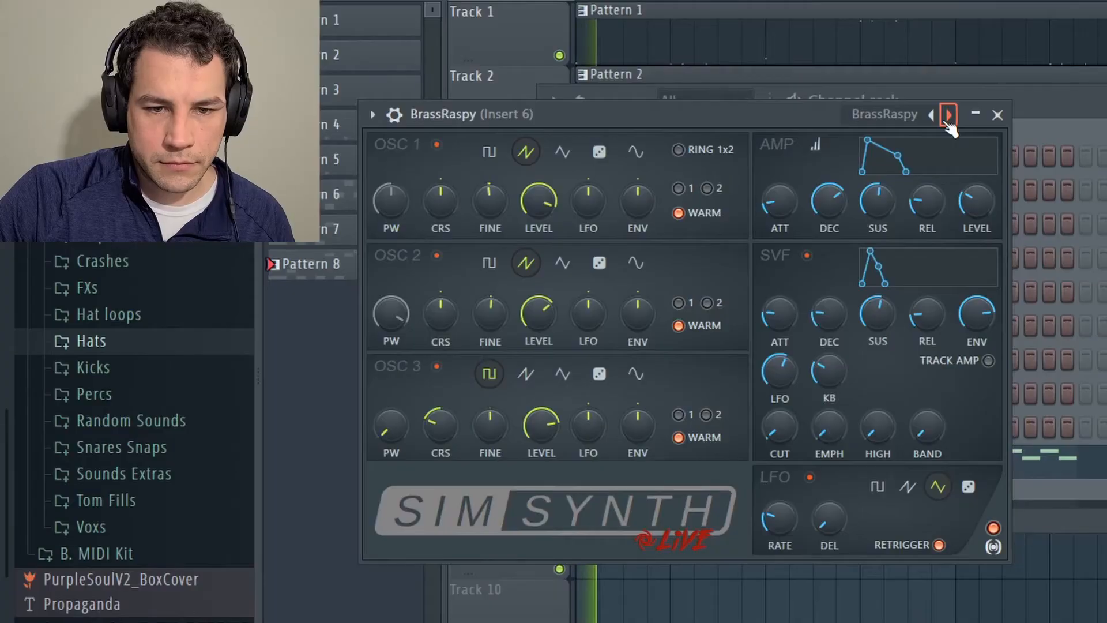
{"action": "left_click", "coordinate": [949, 115]}
{"action": "left_click", "coordinate": [949, 116]}
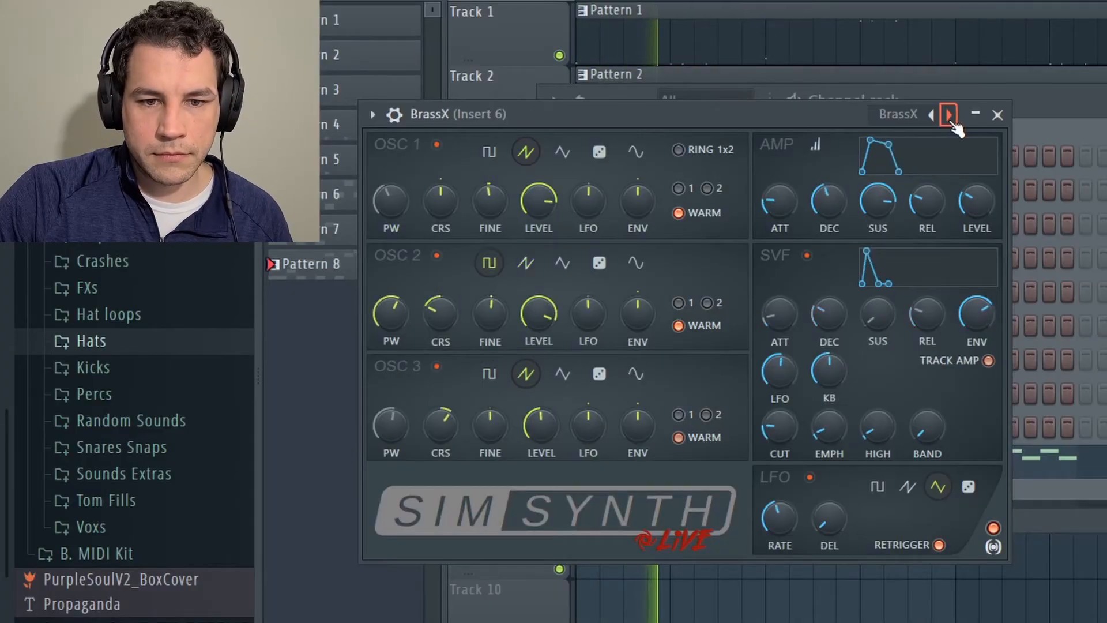
{"action": "left_click", "coordinate": [949, 116]}
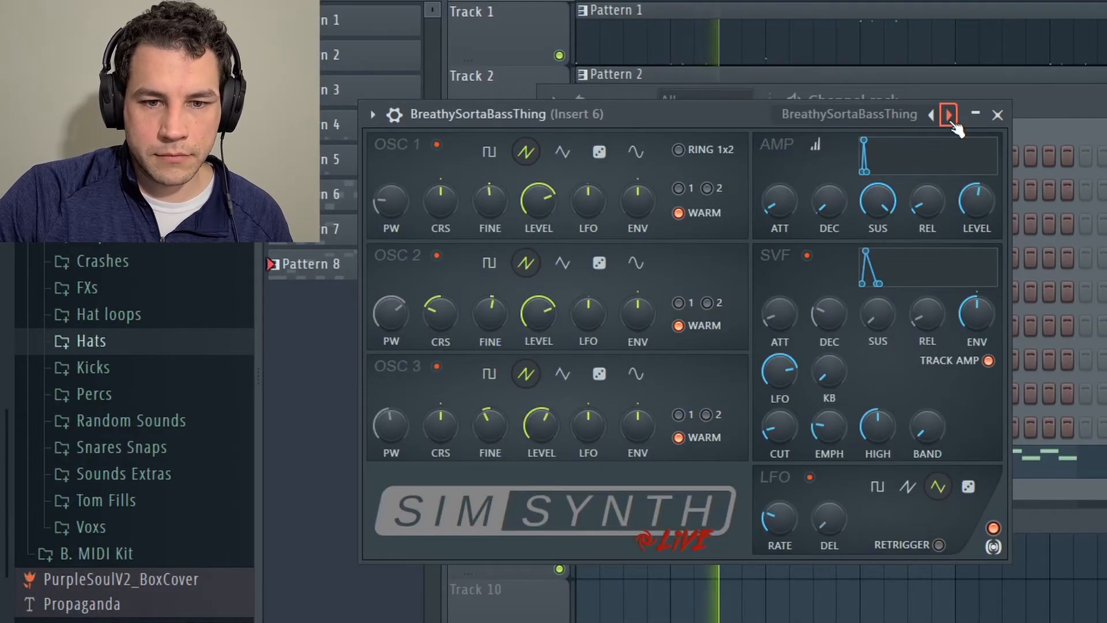
{"action": "left_click", "coordinate": [949, 115]}
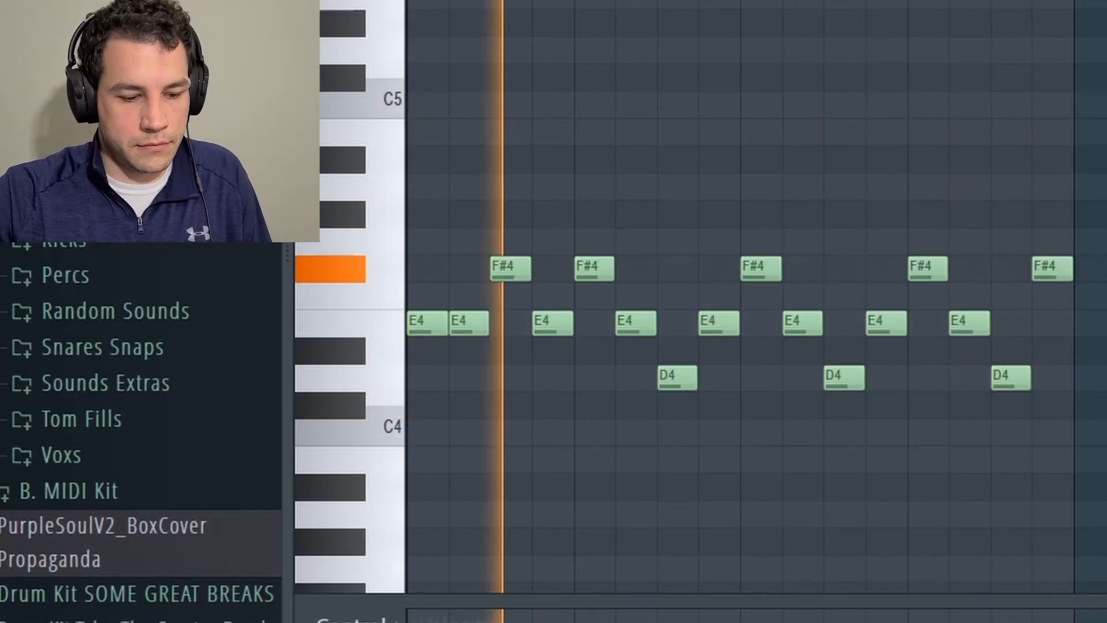
Transpose all the melody notes in the piano roll up one octave.
{"action": "key", "text": "ctrl+a"}
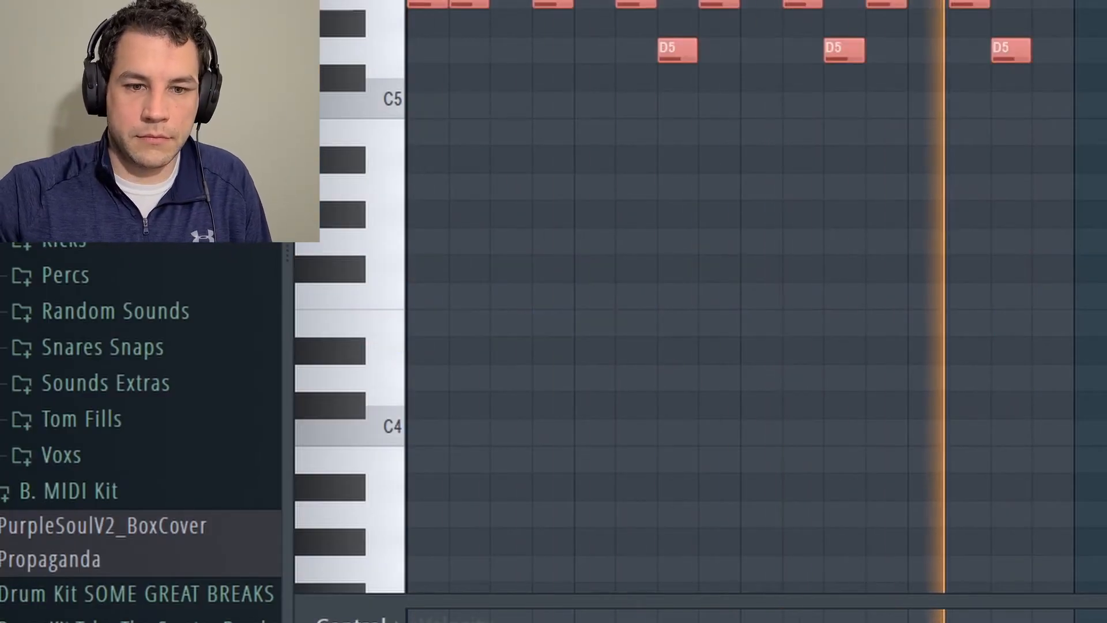
{"action": "key", "text": "Delete"}
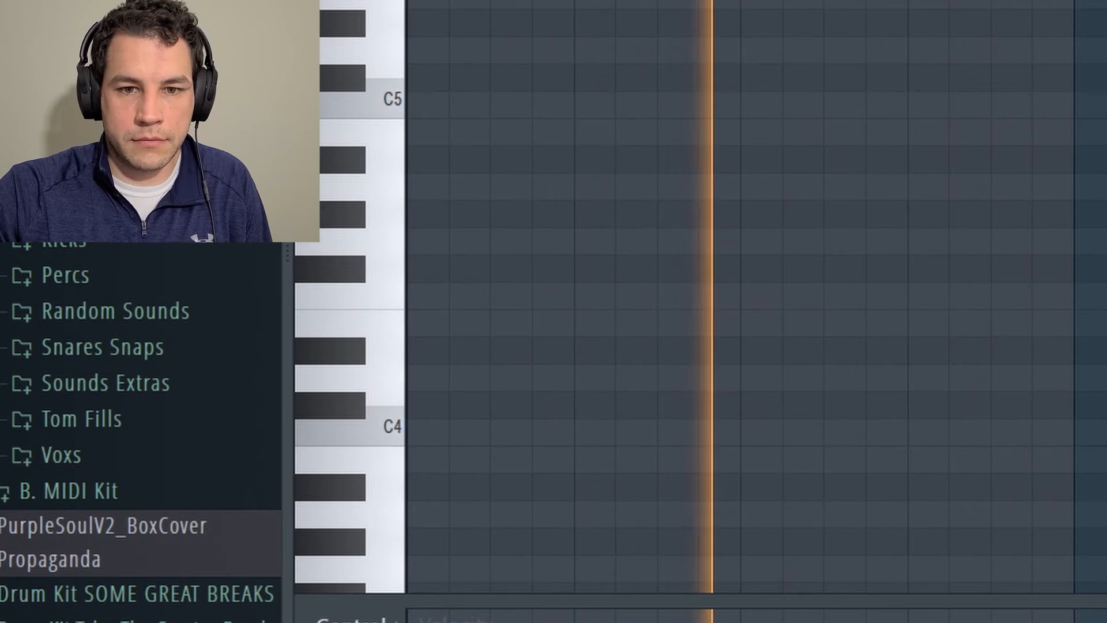
{"action": "key", "text": "ctrl+z"}
{"action": "left_click_drag", "start_coordinate": [673, 1], "coordinate": [1106, 116]}
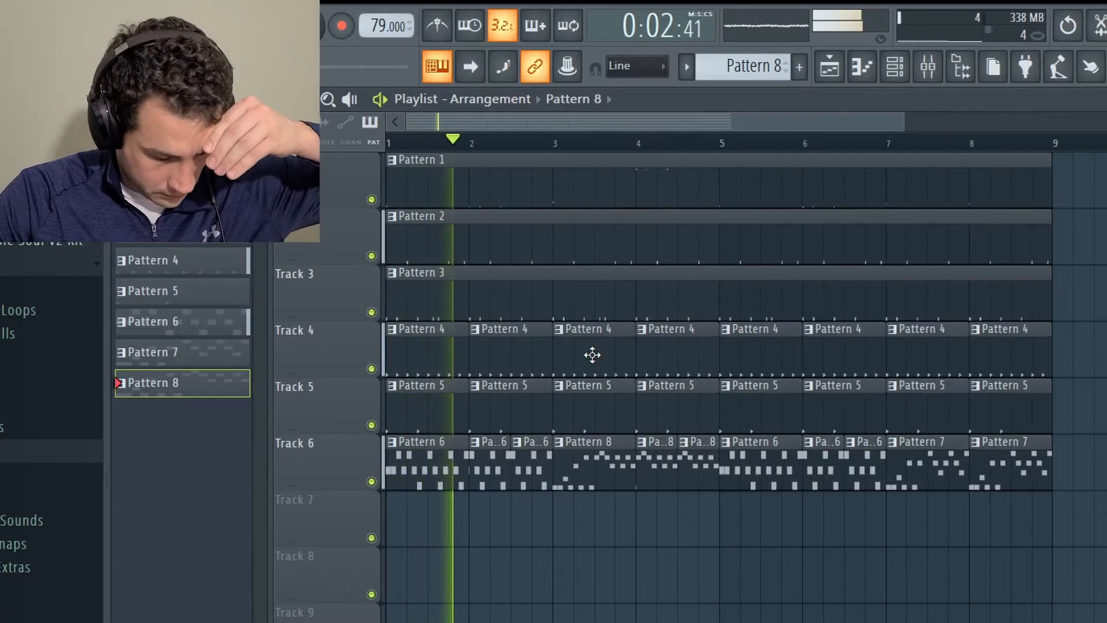
Load the 808 [ boat ] sample from the Drum Kit All The 808's folder into a new channel.
{"action": "left_click", "coordinate": [930, 69]}
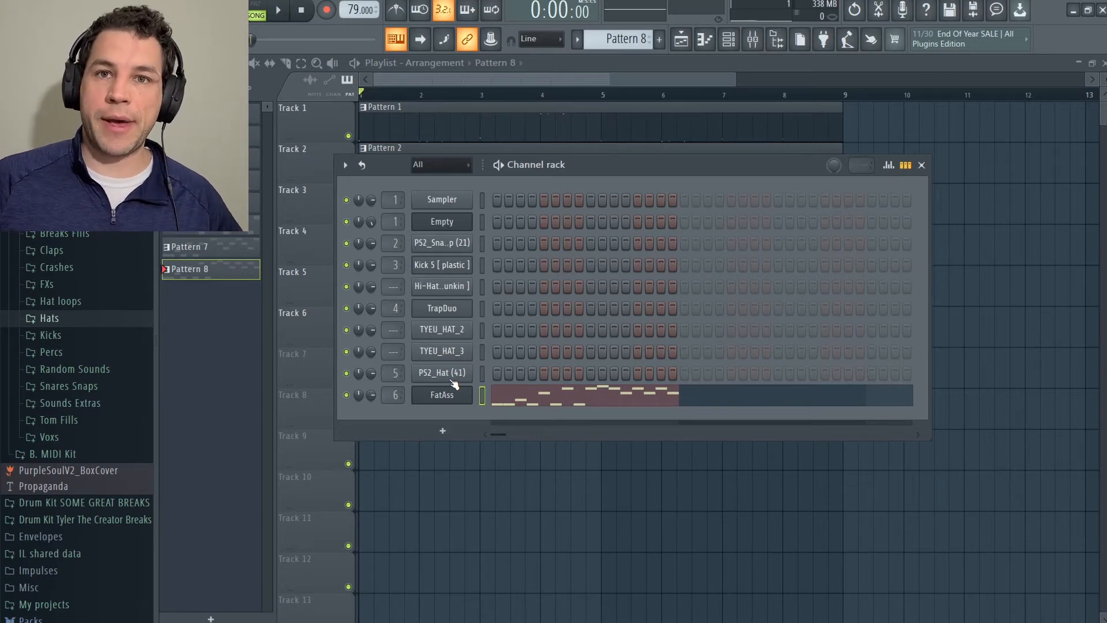
{"action": "key", "text": "F6"}
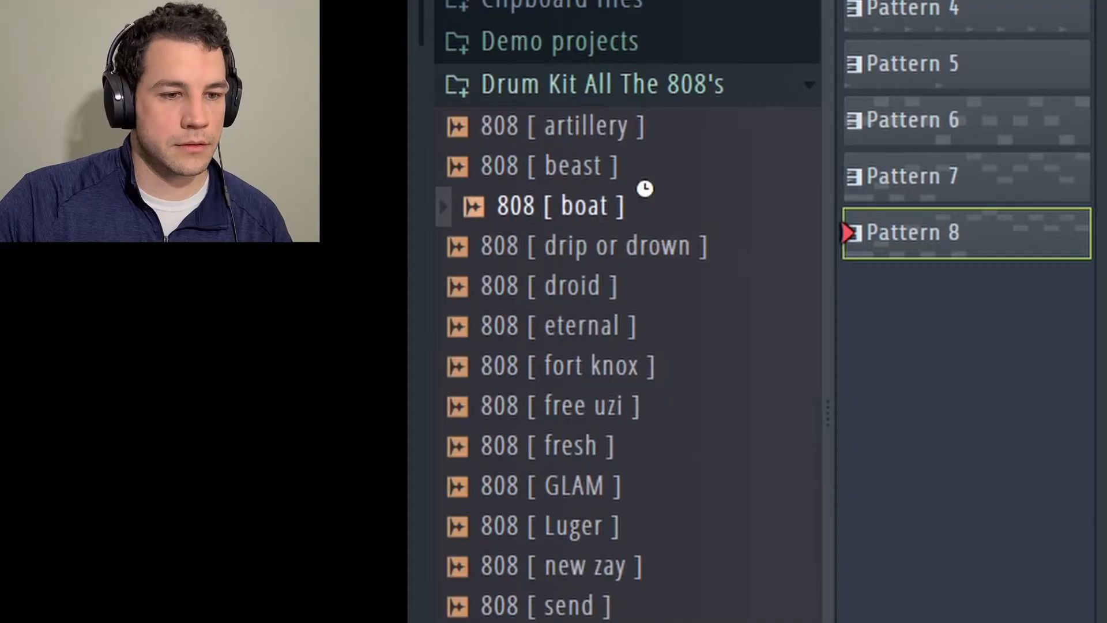
{"action": "left_click_drag", "start_coordinate": [643, 185], "coordinate": [605, 210]}
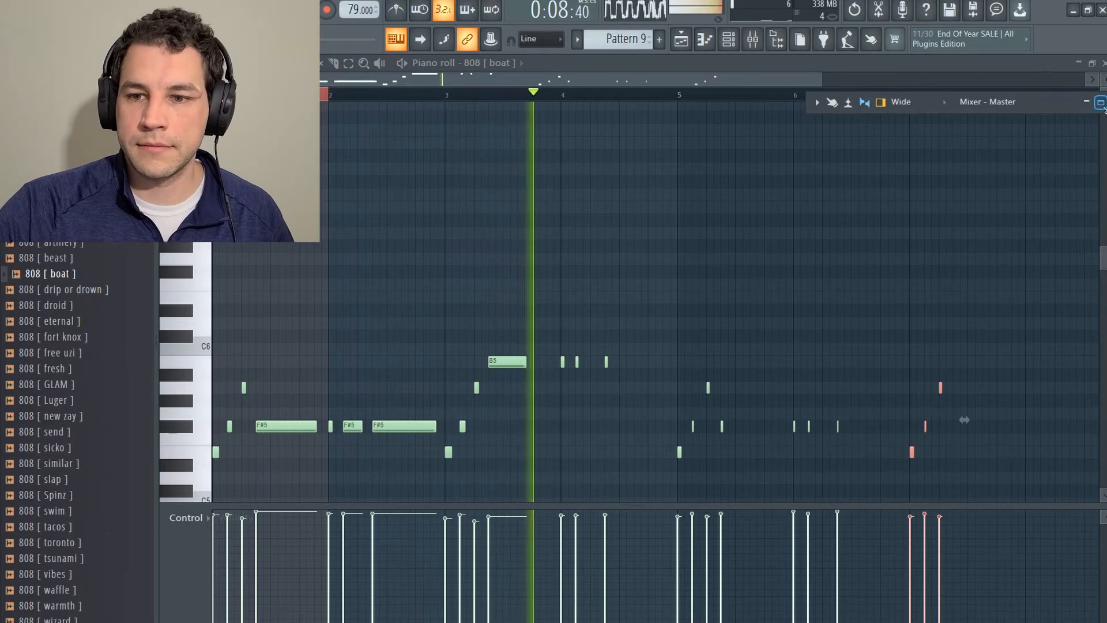
Lower the 808's level on mixer Insert 7 and check Pattern 9 in the playlist.
{"action": "key", "text": "F9"}
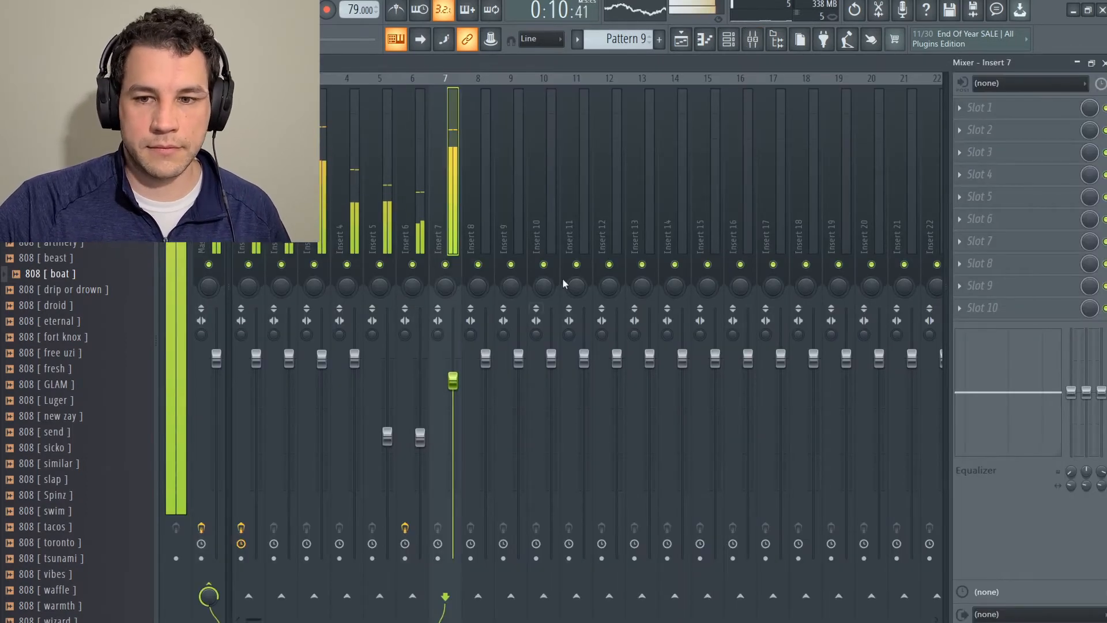
{"action": "left_click", "coordinate": [682, 44]}
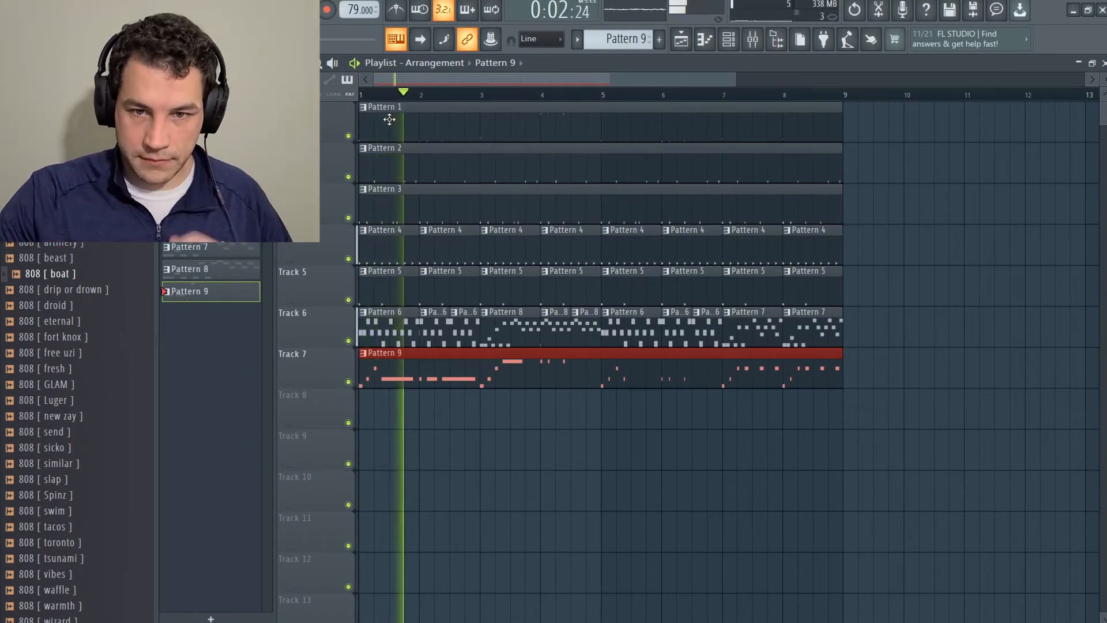
{"action": "key", "text": "F9"}
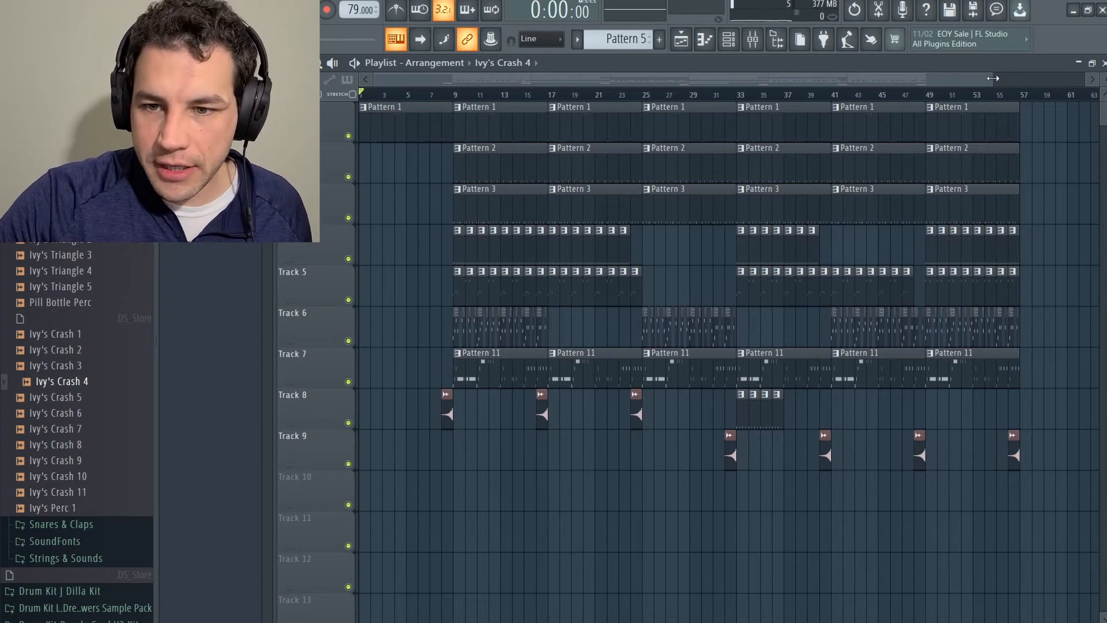
Solo the Track 6 melody in the arrangement and listen to it from bar 9.
{"action": "left_click_drag", "start_coordinate": [993, 79], "coordinate": [625, 79]}
{"action": "right_click", "coordinate": [348, 341]}
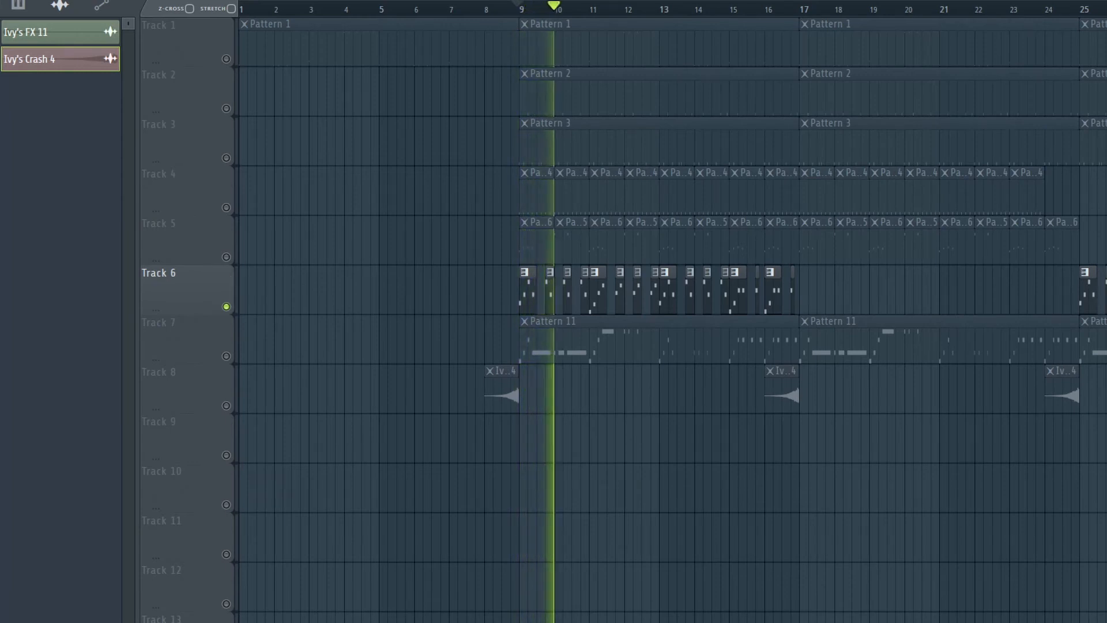
{"action": "key", "text": "space"}
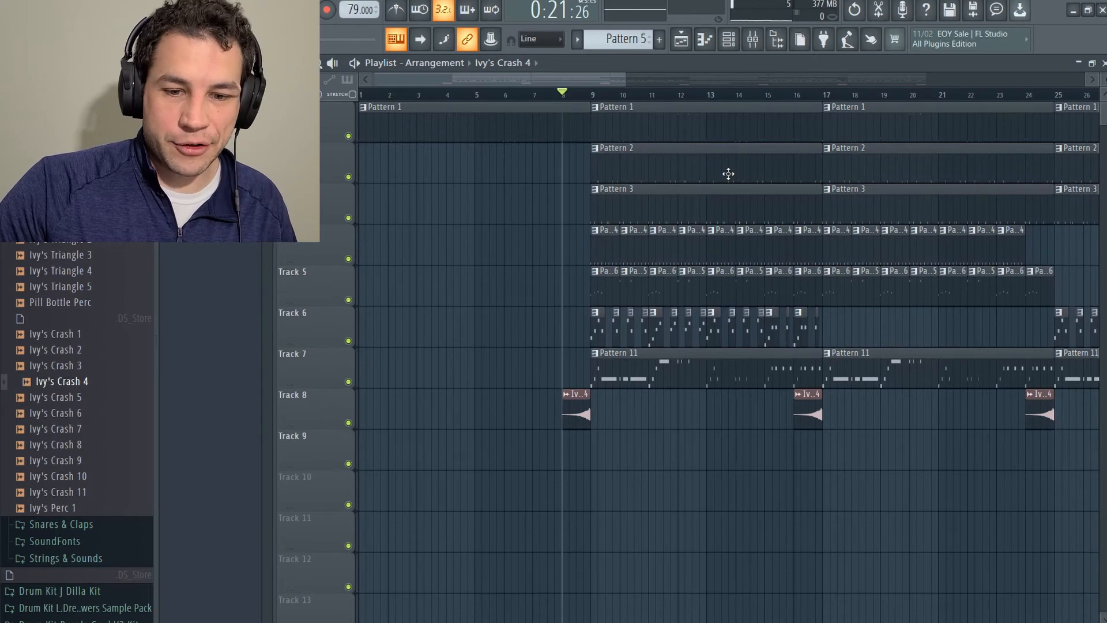
Play the Ivy's Crash 4 riser on Track 8 leading into bar 9.
{"action": "key", "text": "space"}
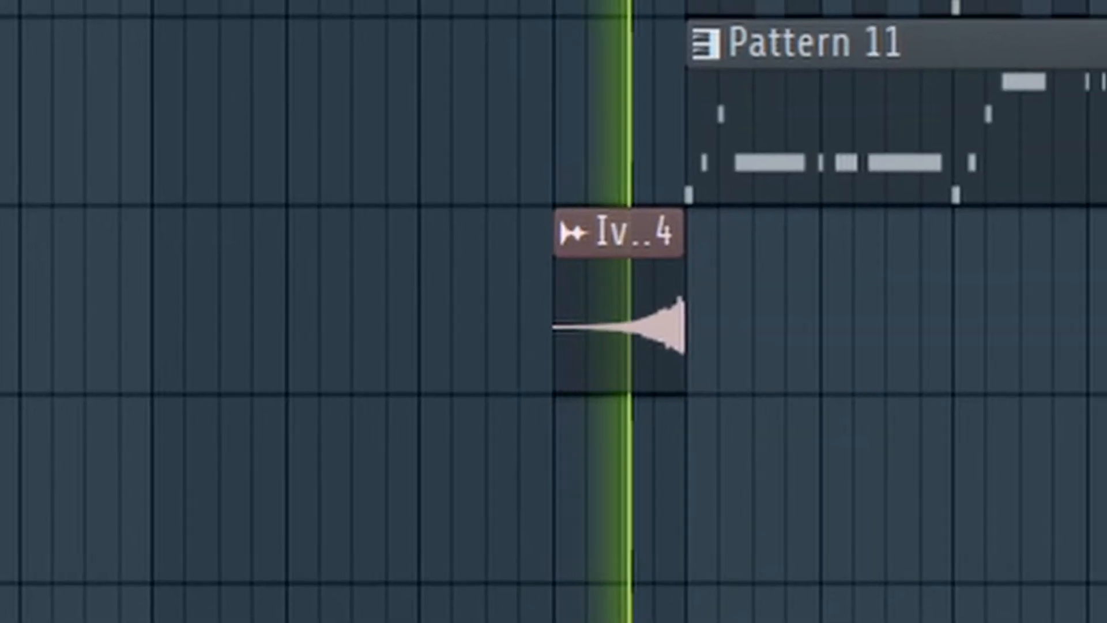
{"action": "key", "text": "space"}
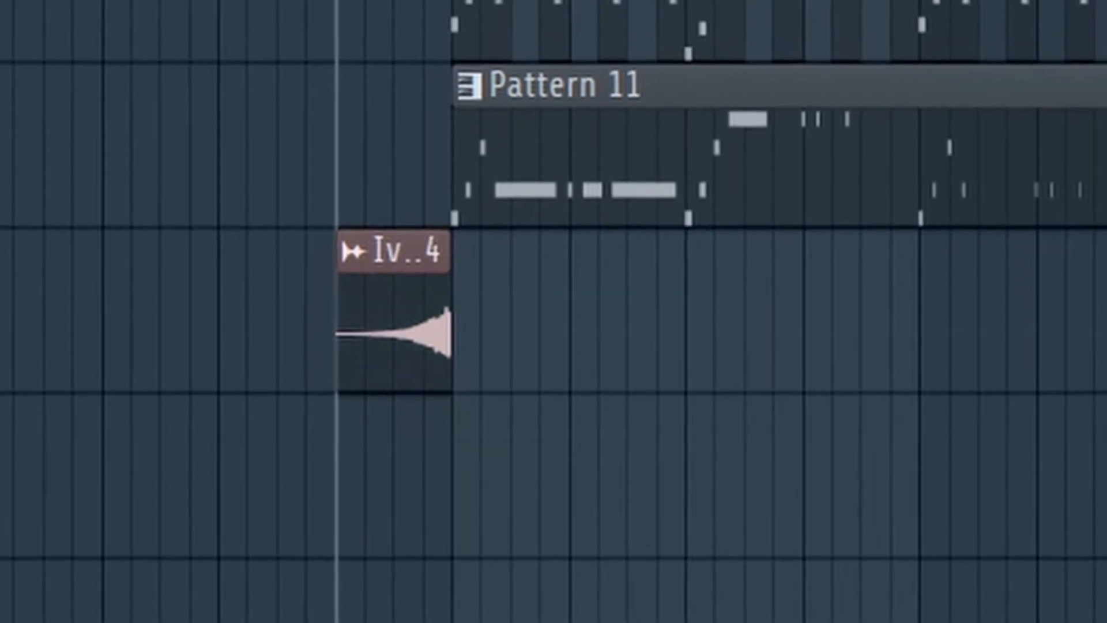